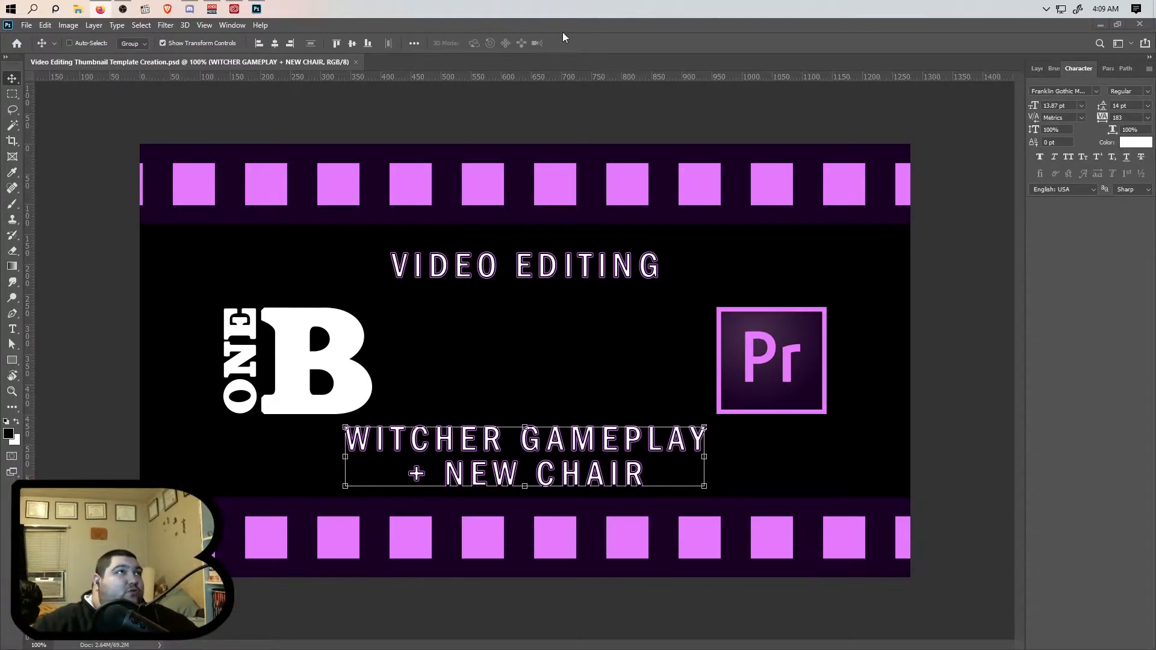
Step: Replace the "WITCHER GAMEPLAY + NEW CHAIR" subtitle text with "STAY AT HOME MEME"
key(t)
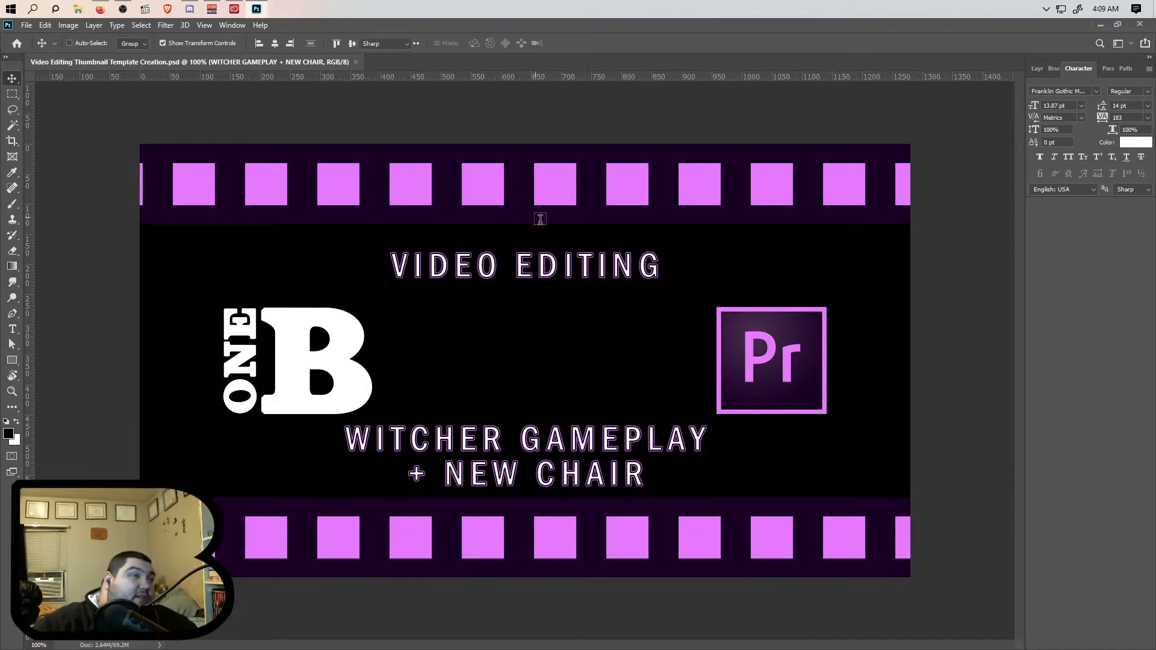
click(609, 474)
drag(641, 475, 334, 442)
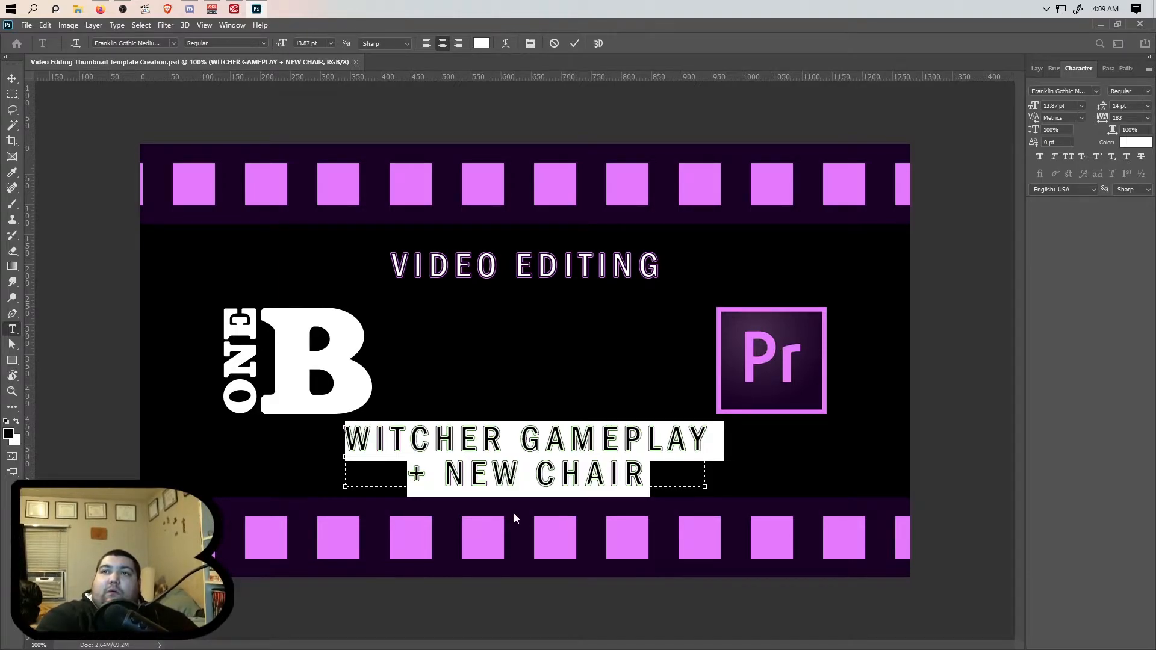
text(Sta)
key(BackSpace)
key(BackSpace)
key(BackSpace)
text(T)
key(BackSpace)
text(STAY AT HOME MEME)
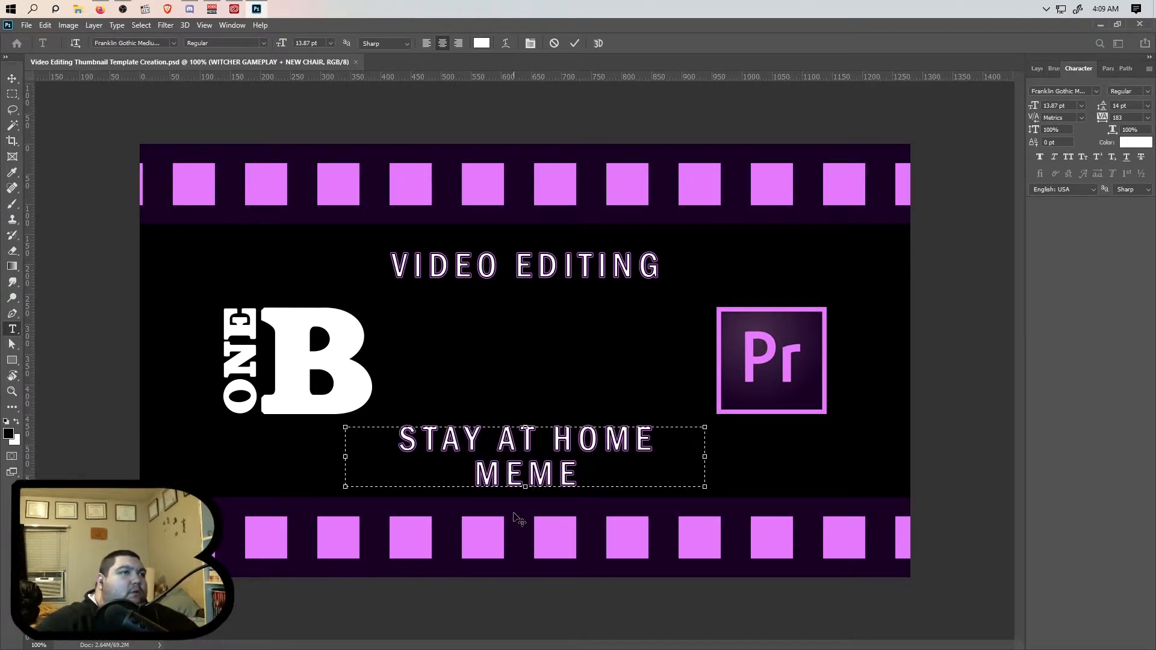
Step: Resize the subtitle's text box so the text fits tightly on a single line, and commit the text edit
mouse_move(705, 457)
mouse_down()
mouse_move(748, 454)
mouse_move(726, 456)
mouse_up()
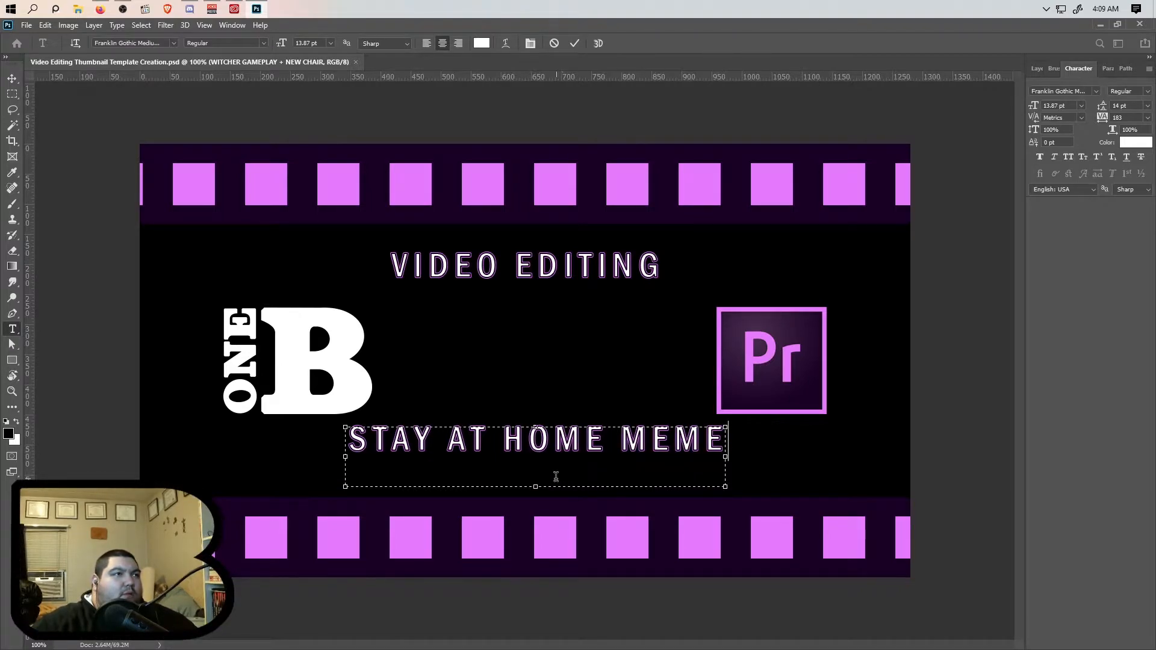
drag(536, 486, 541, 450)
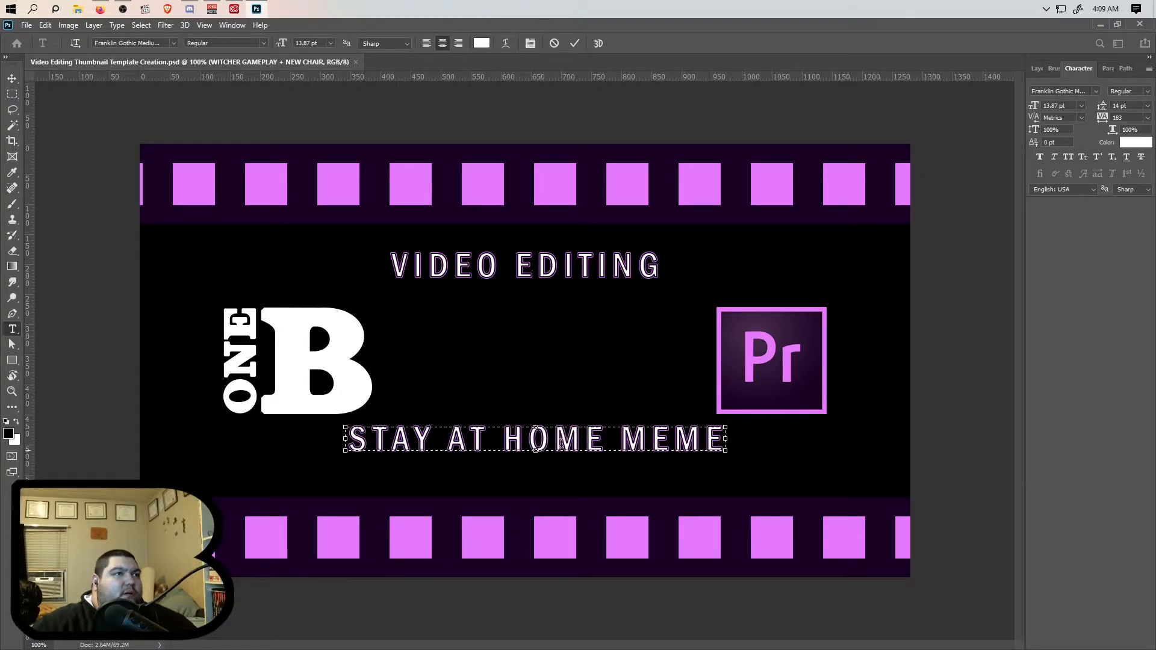
click(575, 45)
key(v)
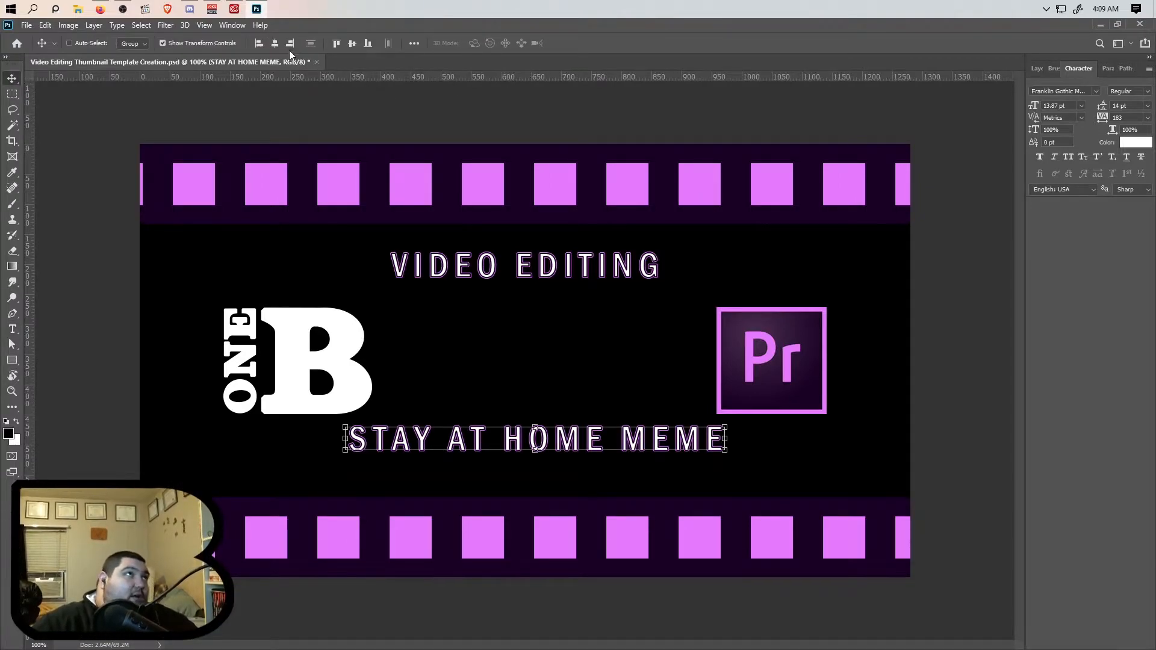
Step: Centre the subtitle horizontally on the canvas and move it down to 50 px above the lower film strip
click(415, 42)
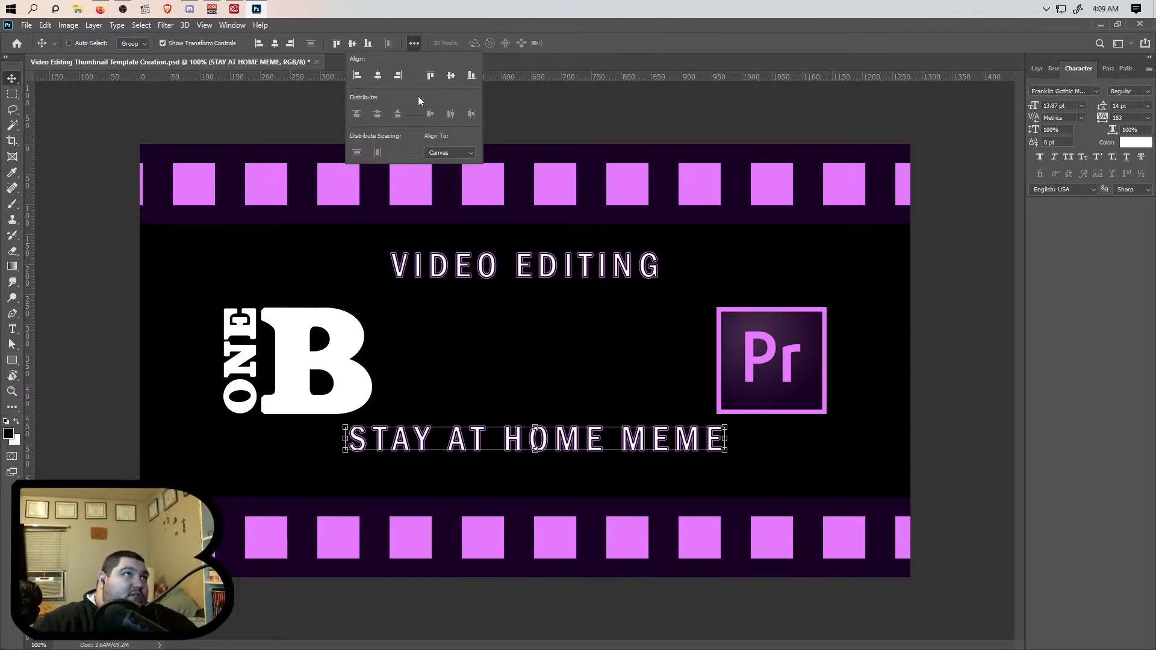
click(274, 42)
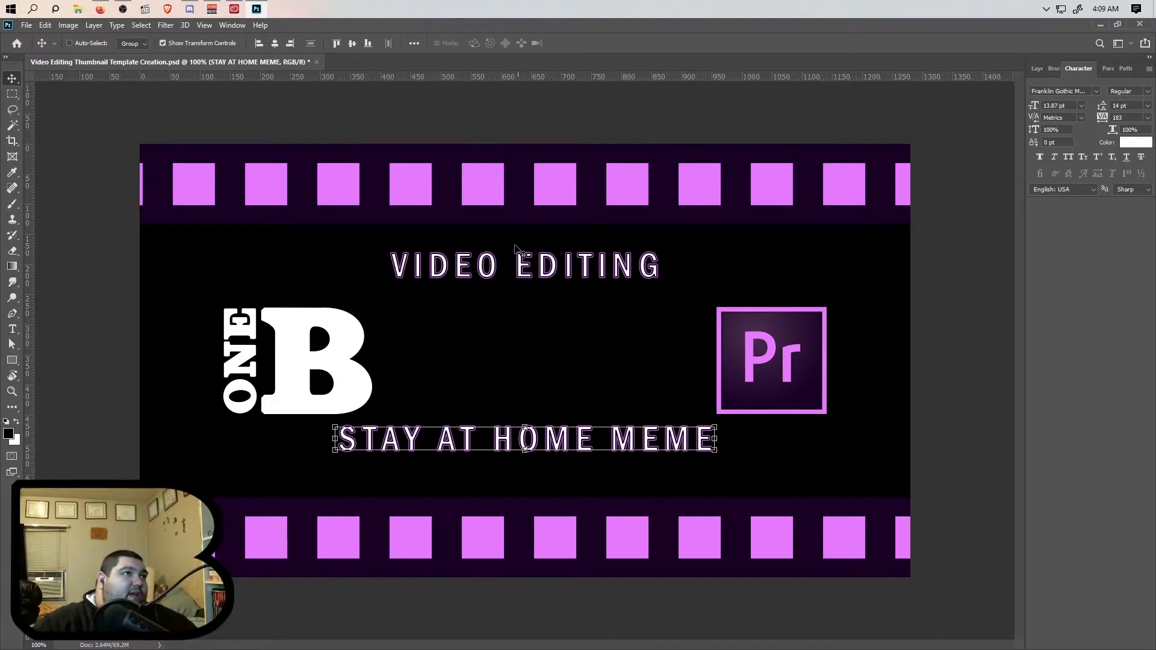
drag(514, 438, 518, 457)
key(Down)
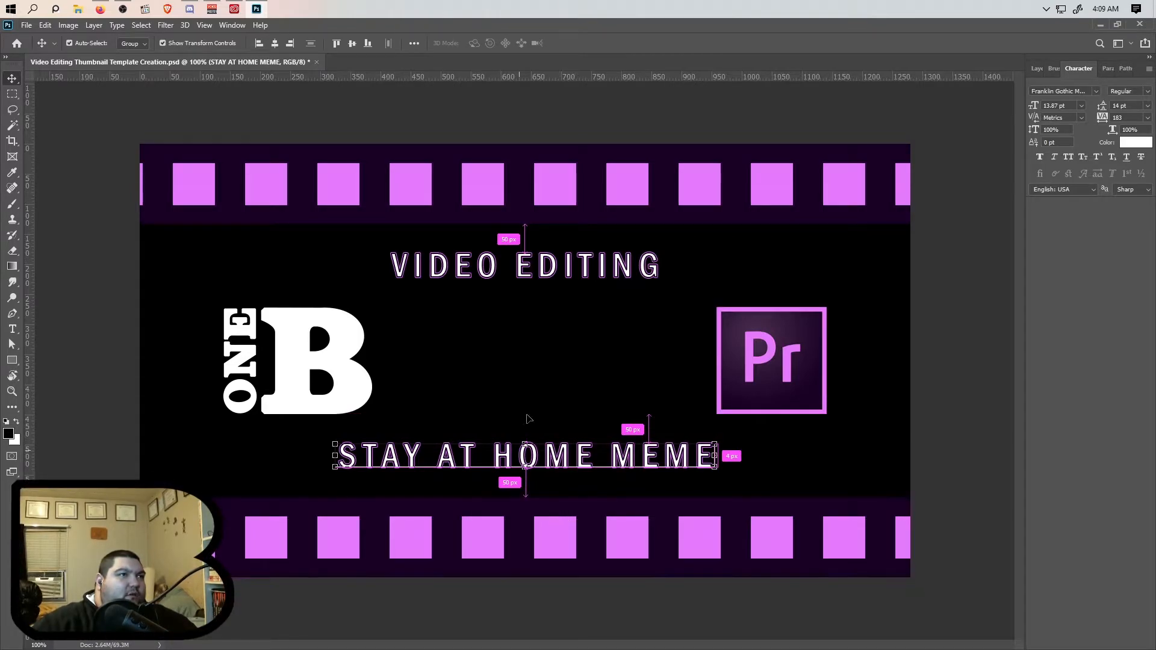
Step: Append a superscript 2 to the "VIDEO EDITING" title, widening its text box so everything stays on one line
click(12, 329)
click(538, 265)
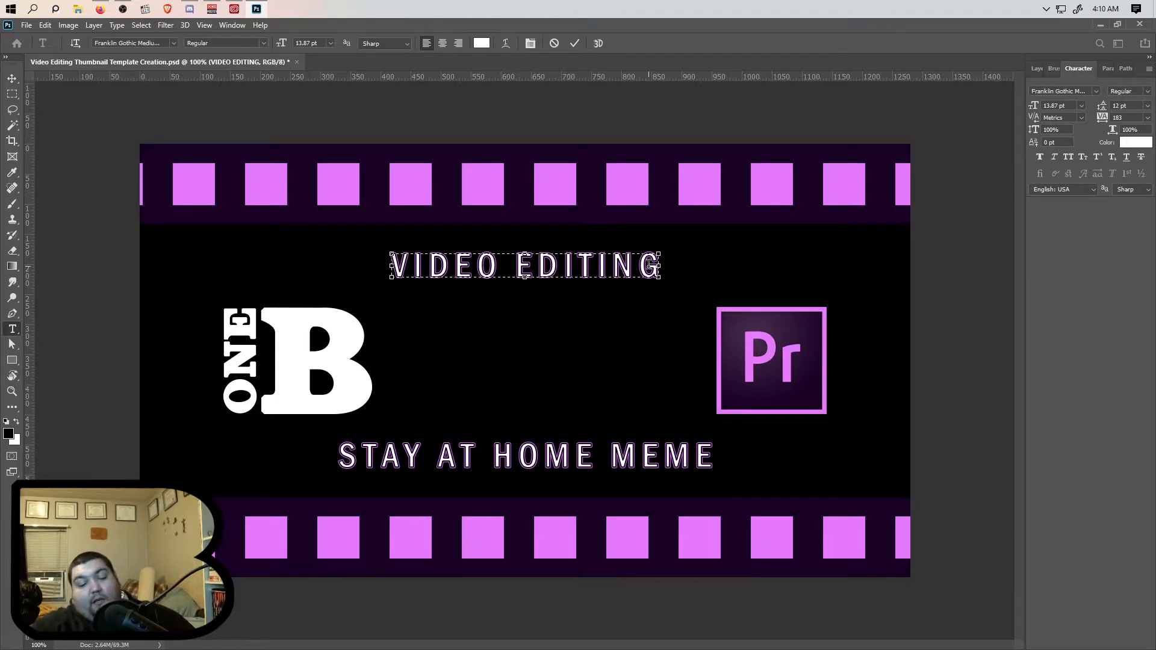
text(S)
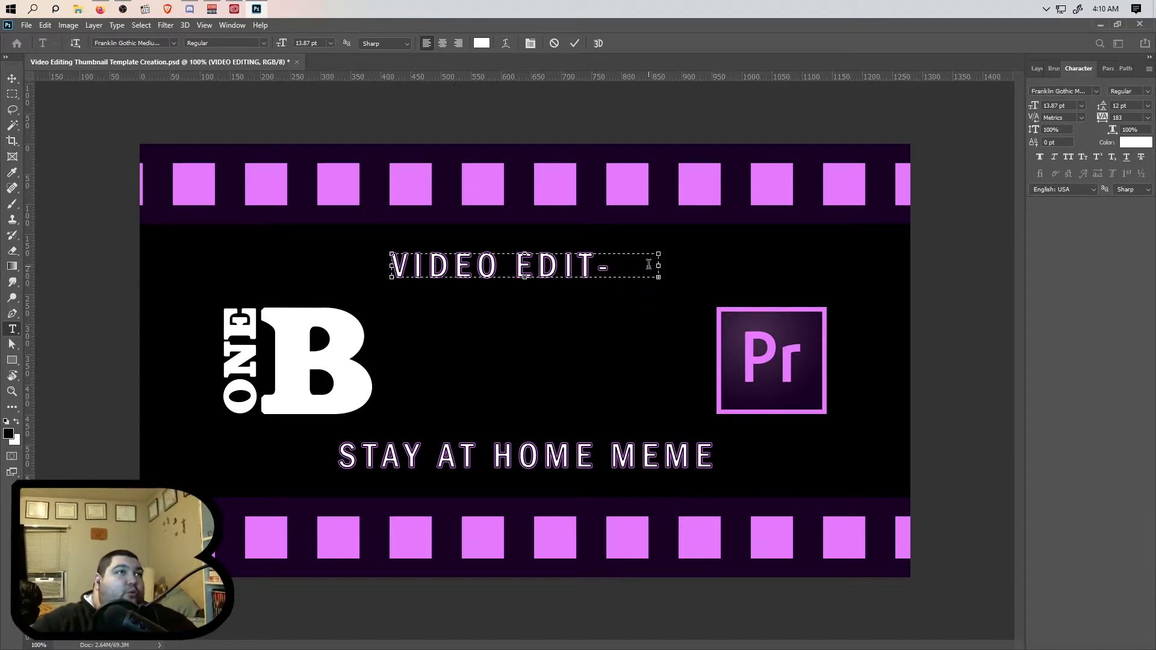
mouse_move(659, 265)
mouse_down()
mouse_move(697, 265)
mouse_move(681, 263)
mouse_up()
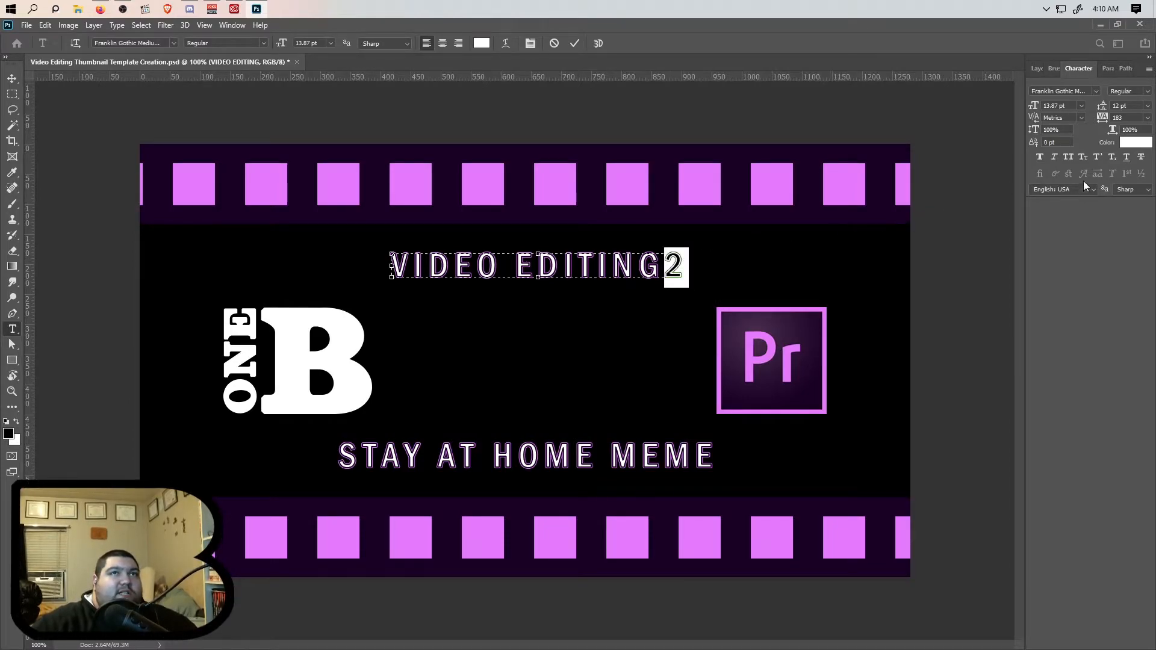
click(1097, 156)
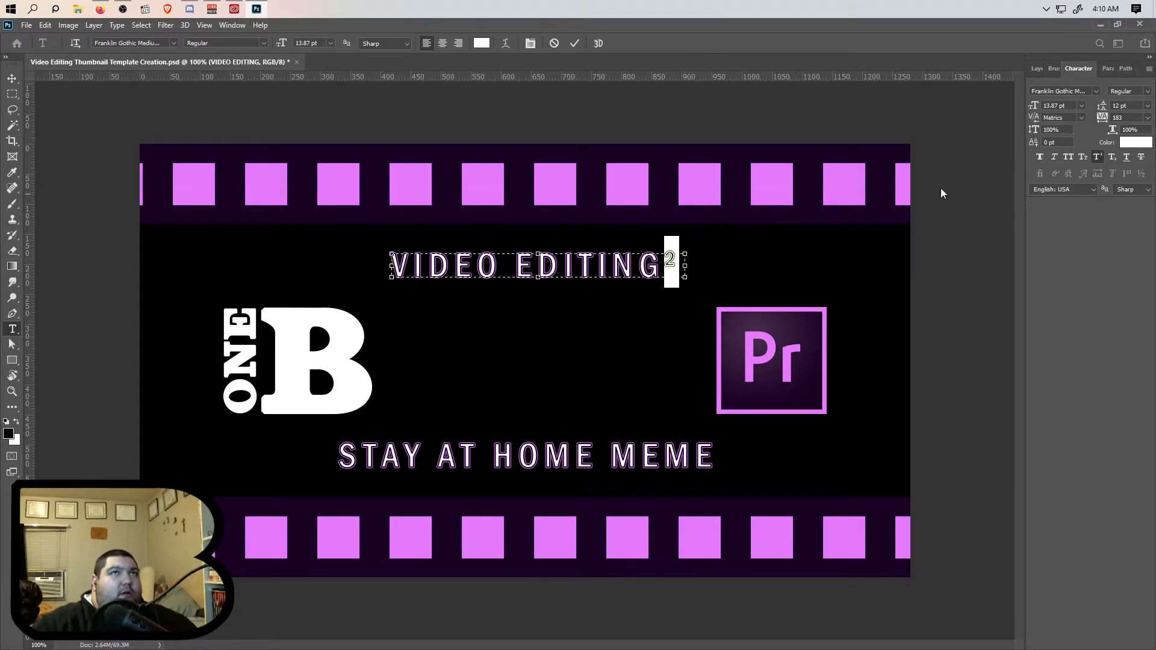
Step: Tighten the title's text box around its text, commit the edit and centre the title horizontally on the canvas
drag(685, 267, 680, 266)
click(662, 269)
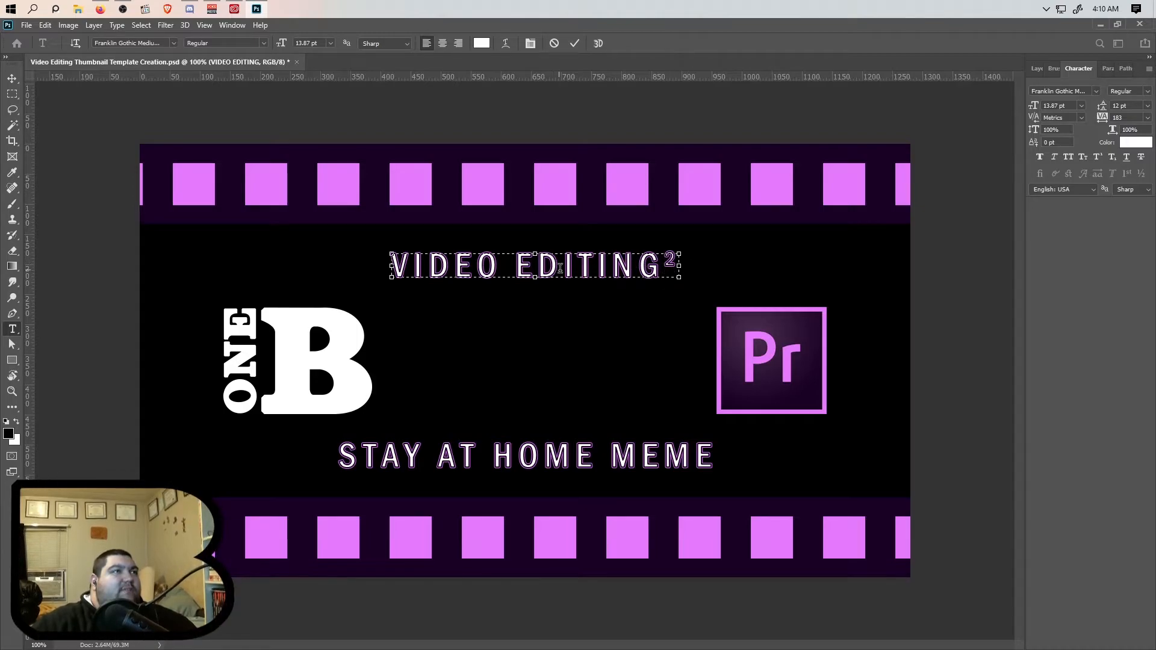
click(575, 45)
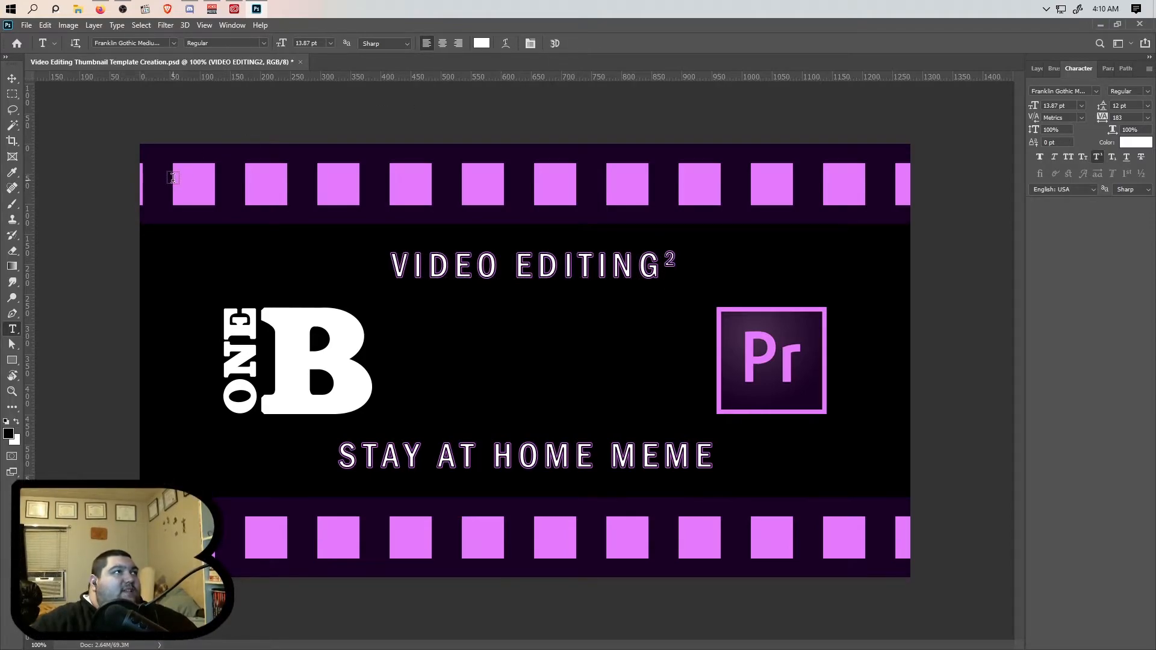
key(v)
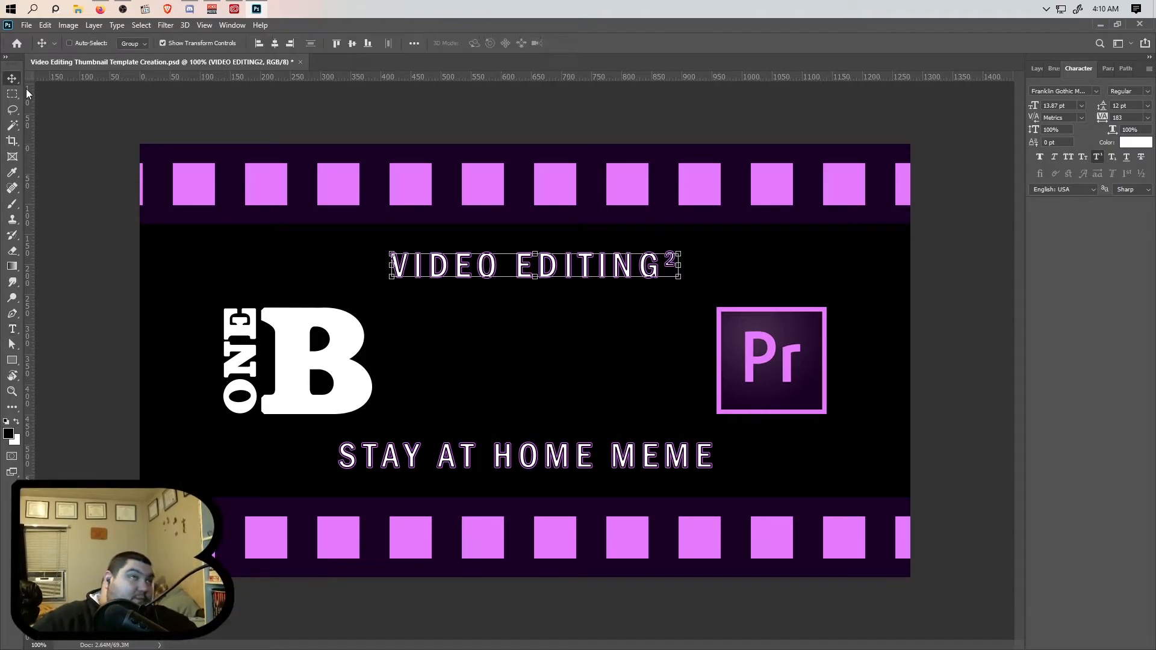
click(279, 42)
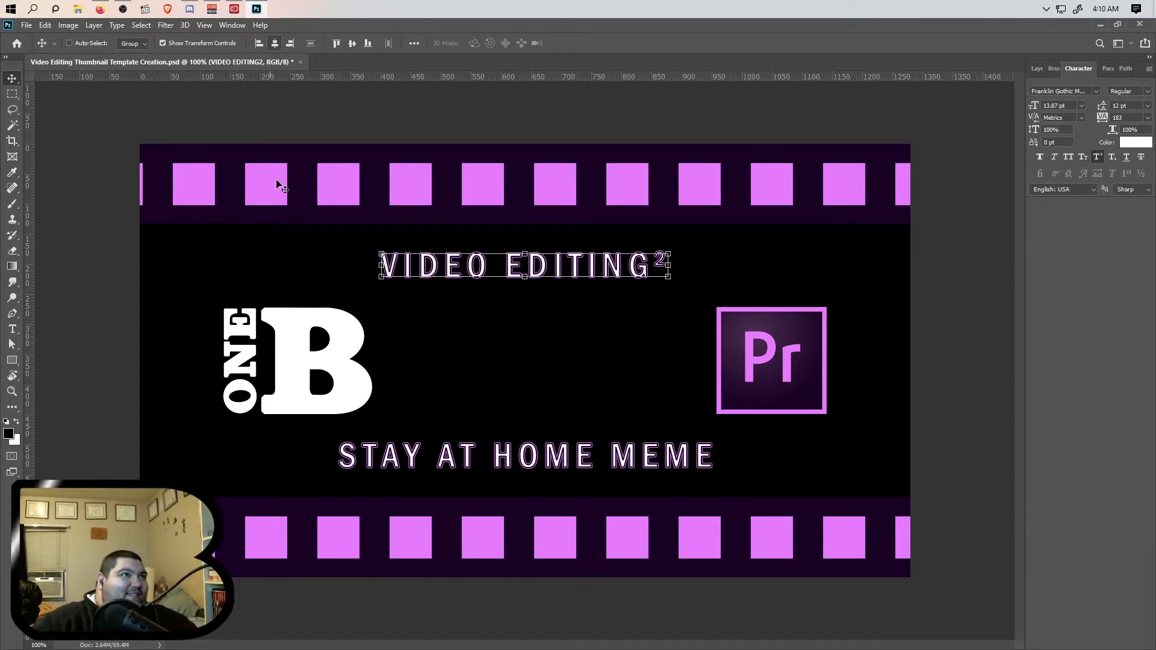
Step: Start saving a new copy on the computer and create a folder named "Video Editing Squared Stay Home Meme Thumbnail" inside Video Editing Thumbnails
click(25, 26)
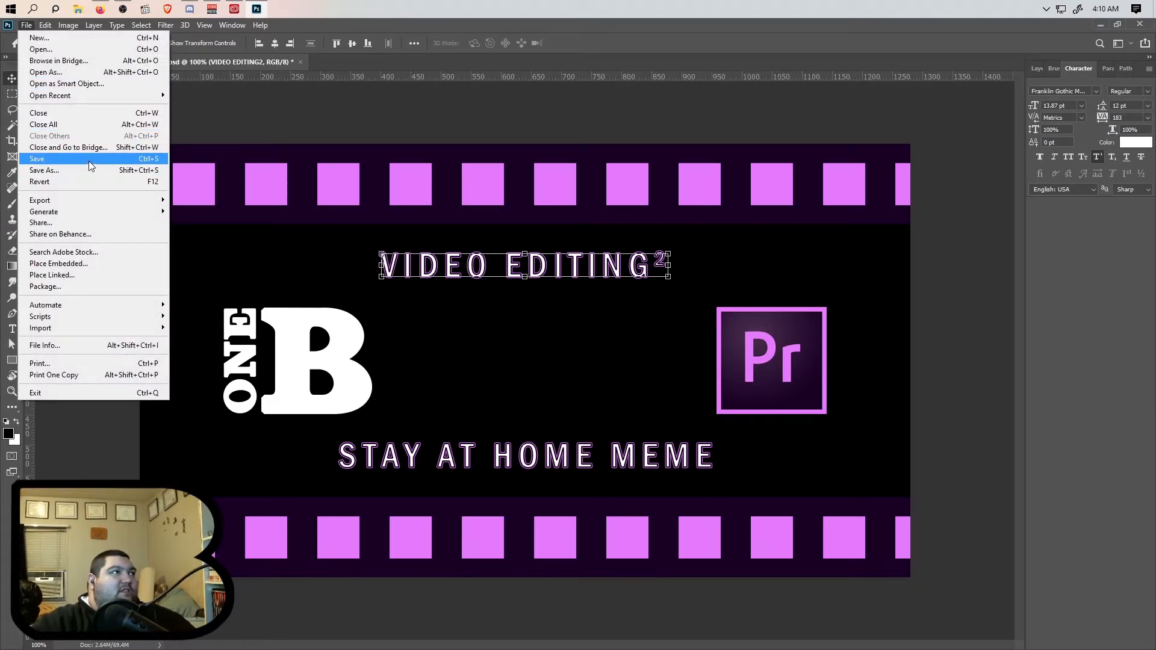
mouse_move(97, 197)
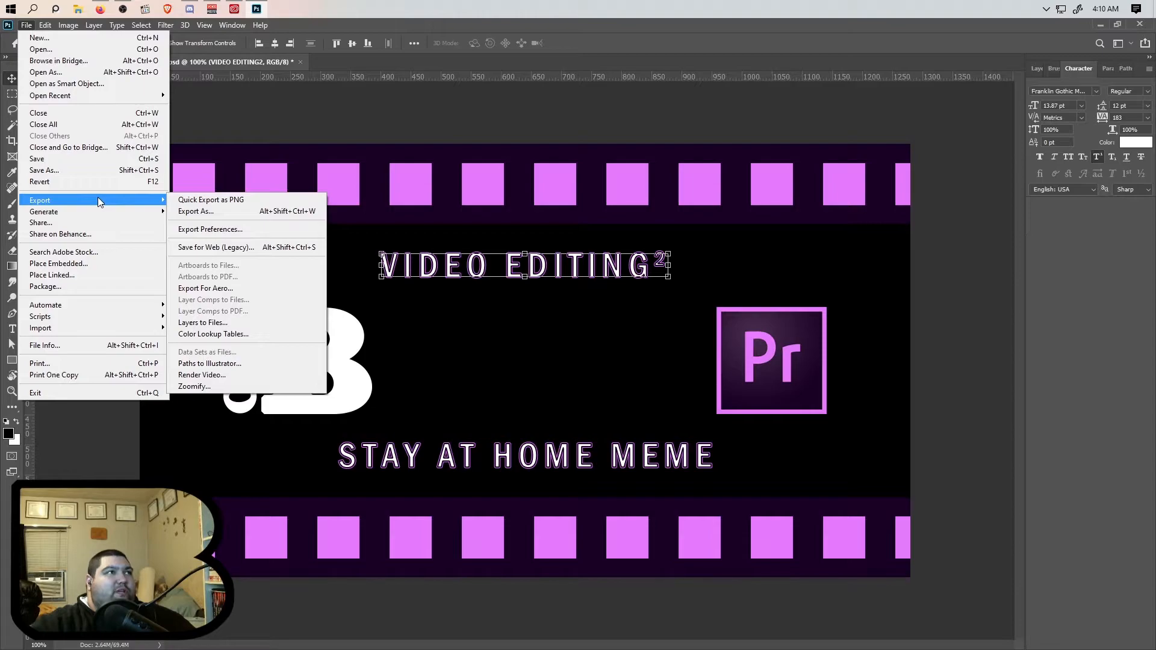
click(81, 170)
click(670, 443)
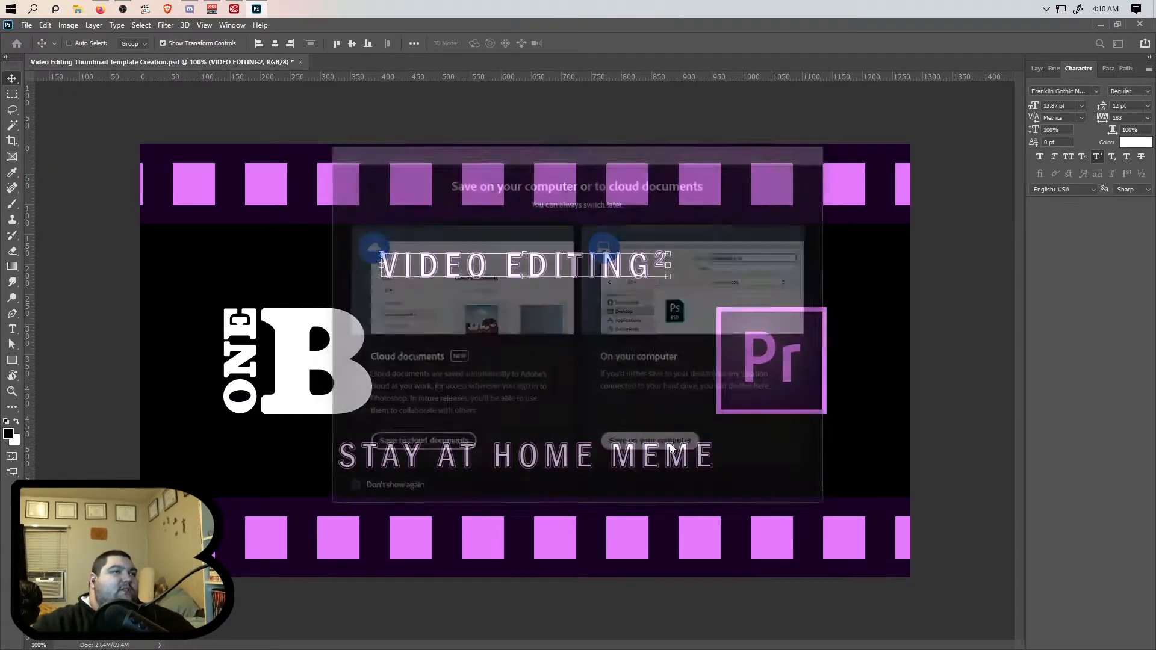
click(417, 136)
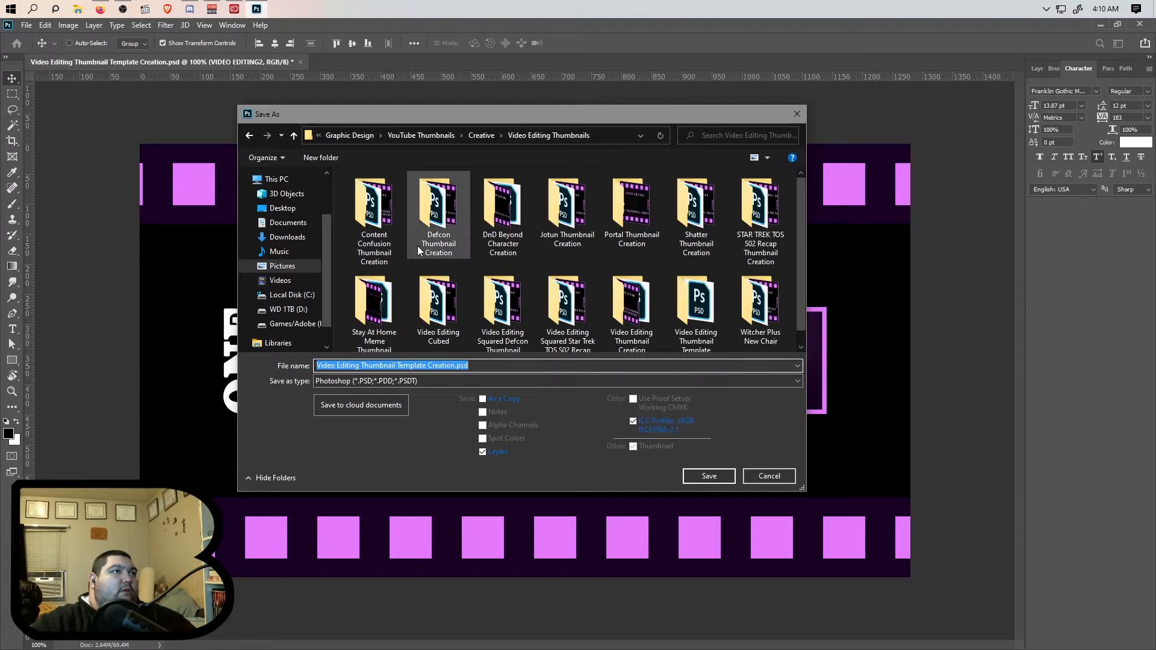
click(321, 157)
text(V)
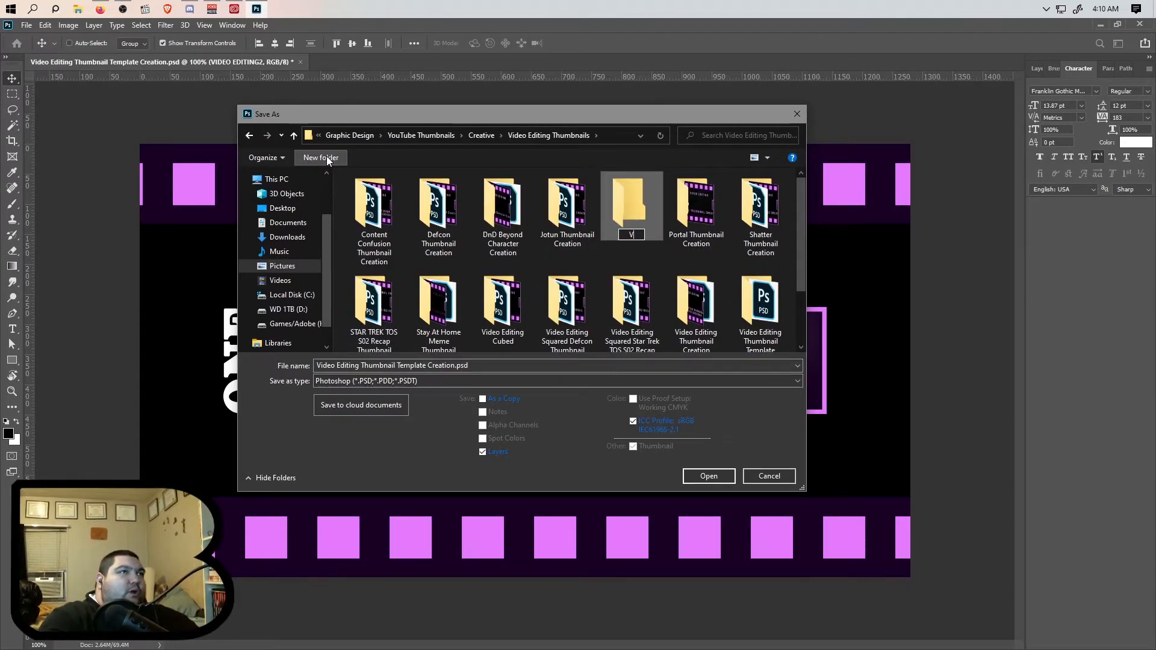
text(ideo Editing S)
text(wuare)
key(BackSpace)
key(BackSpace)
key(BackSpace)
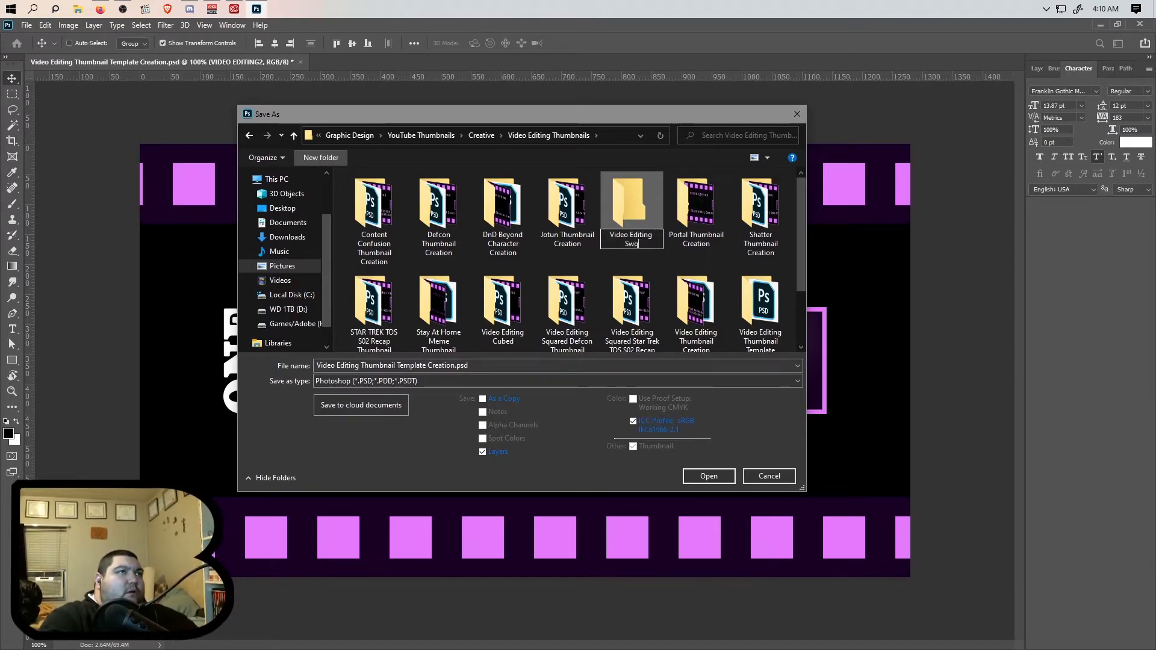
text(quared Stay Home)
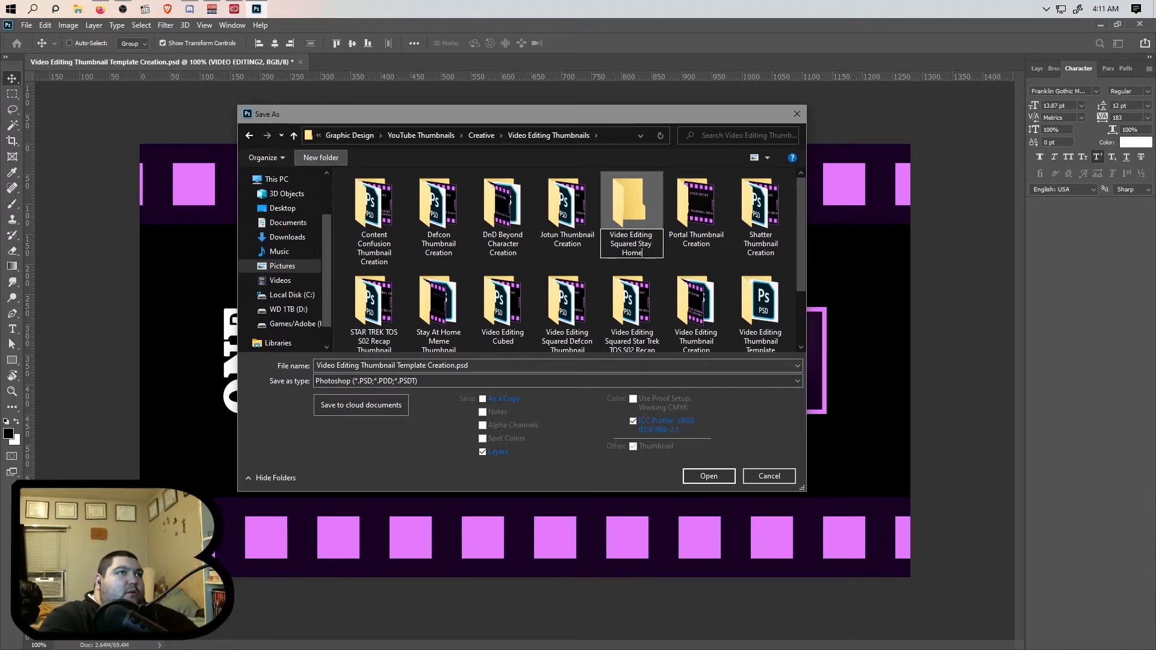
text( Meme Thumbna)
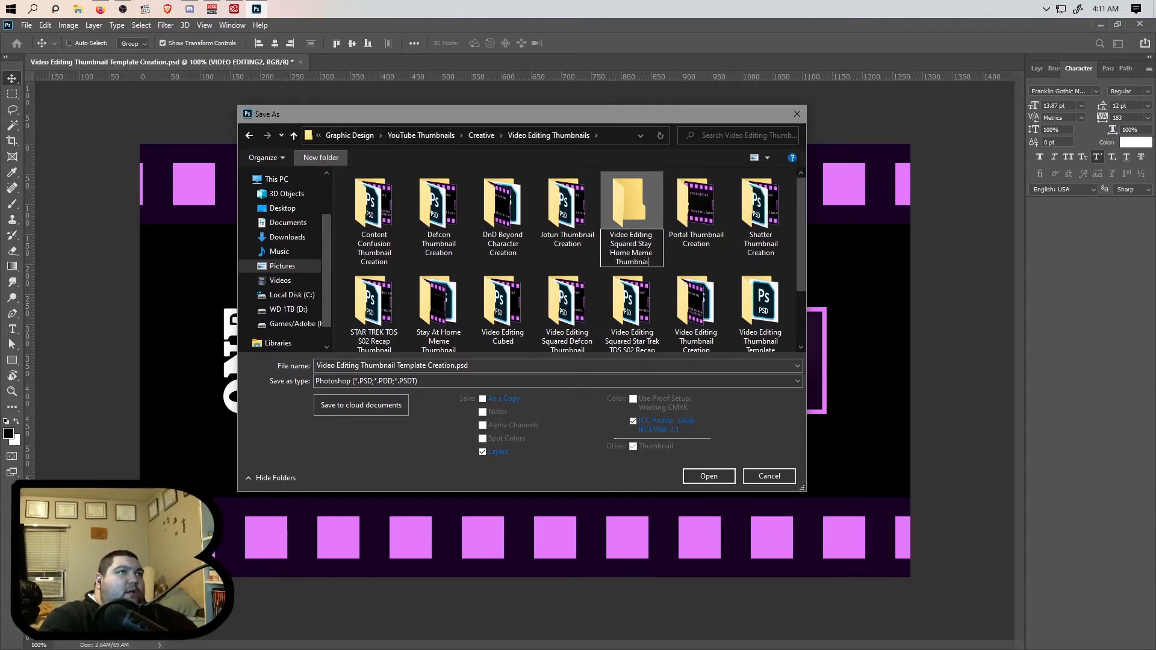
text(il)
key(Return)
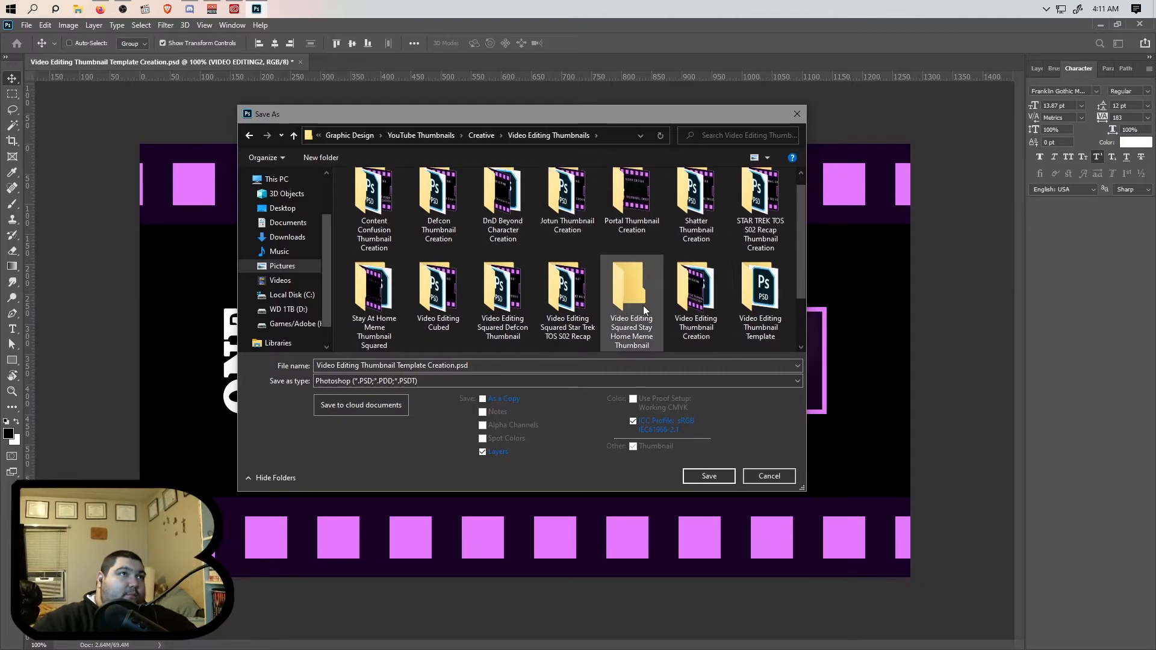
Step: Save the PSD in the new folder as "Video Editing Squared Stay Home Meme Thumbnail" with Maximize Compatibility on
double_click(641, 305)
click(395, 366)
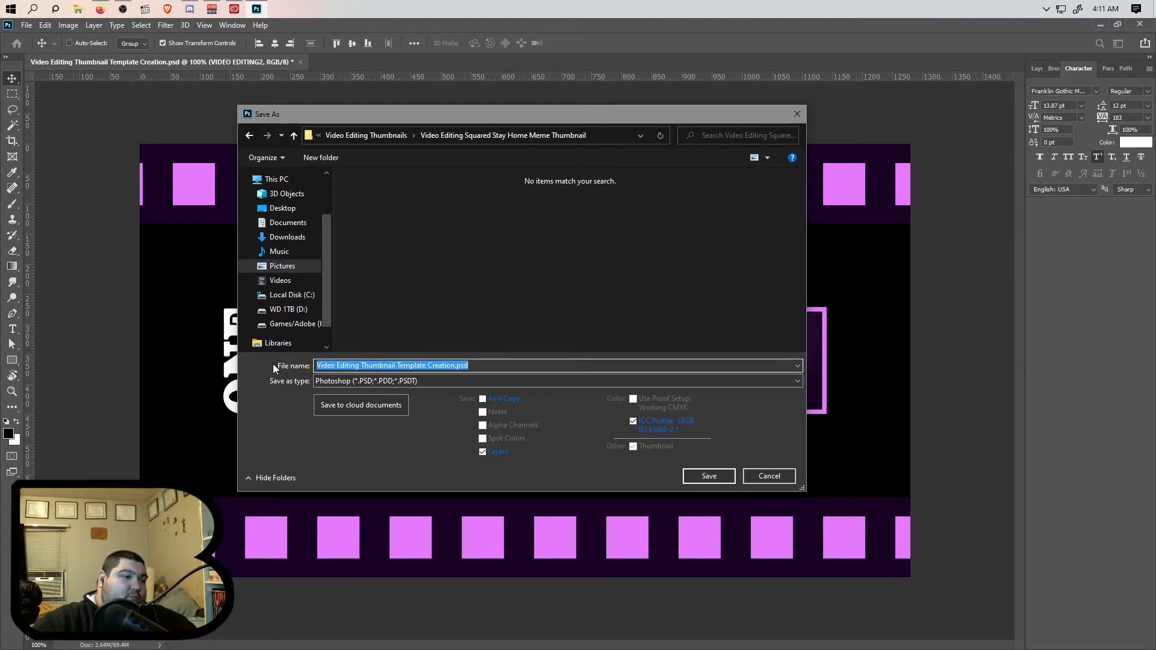
text(Video Editing Squared Stay Home Meme Thumbnail)
click(705, 480)
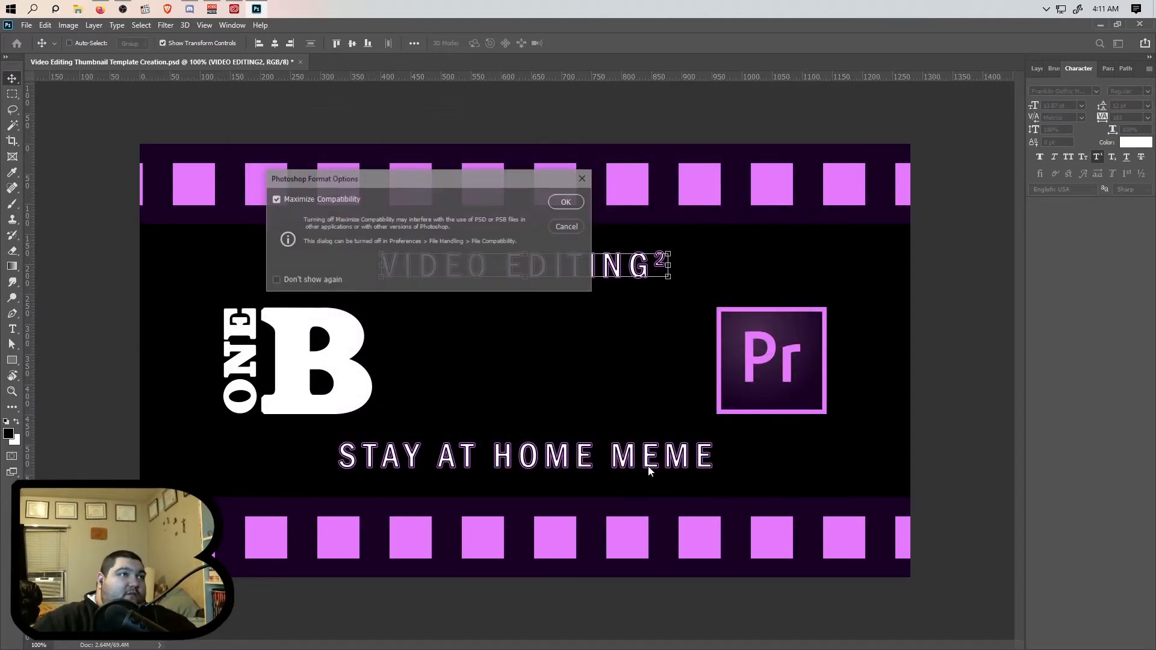
click(576, 204)
Step: Quick-export the thumbnail as a PNG named "Video Editing Squared -Stay Home Meme Thumbnail -v1.png" in the same folder
click(27, 25)
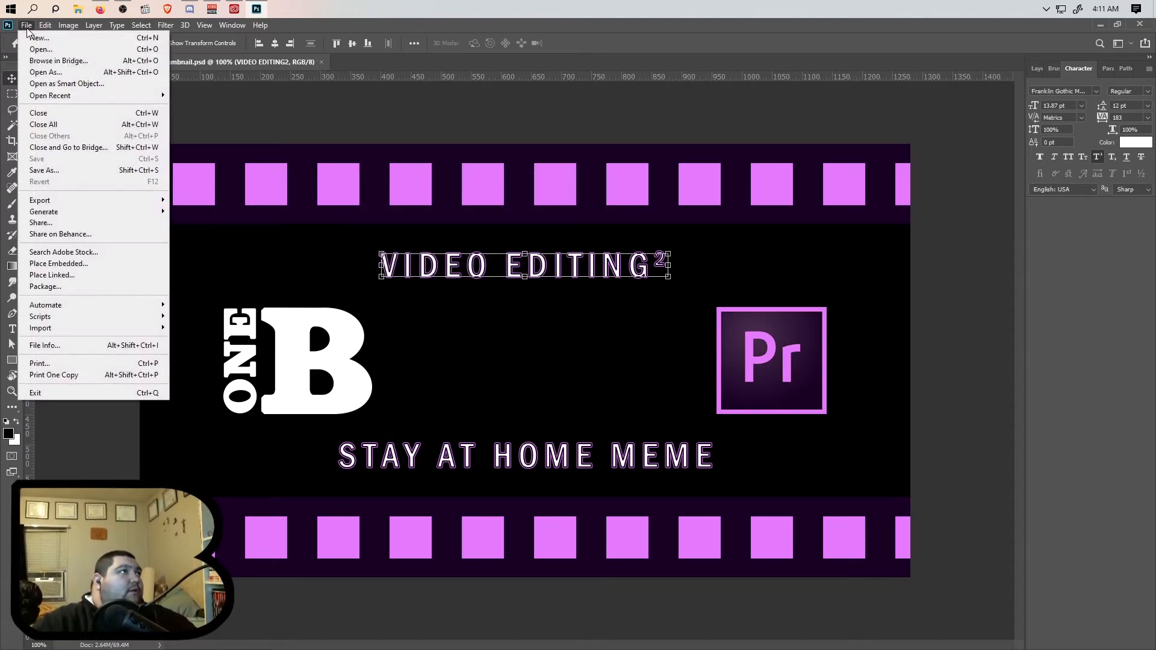
mouse_move(100, 200)
click(243, 202)
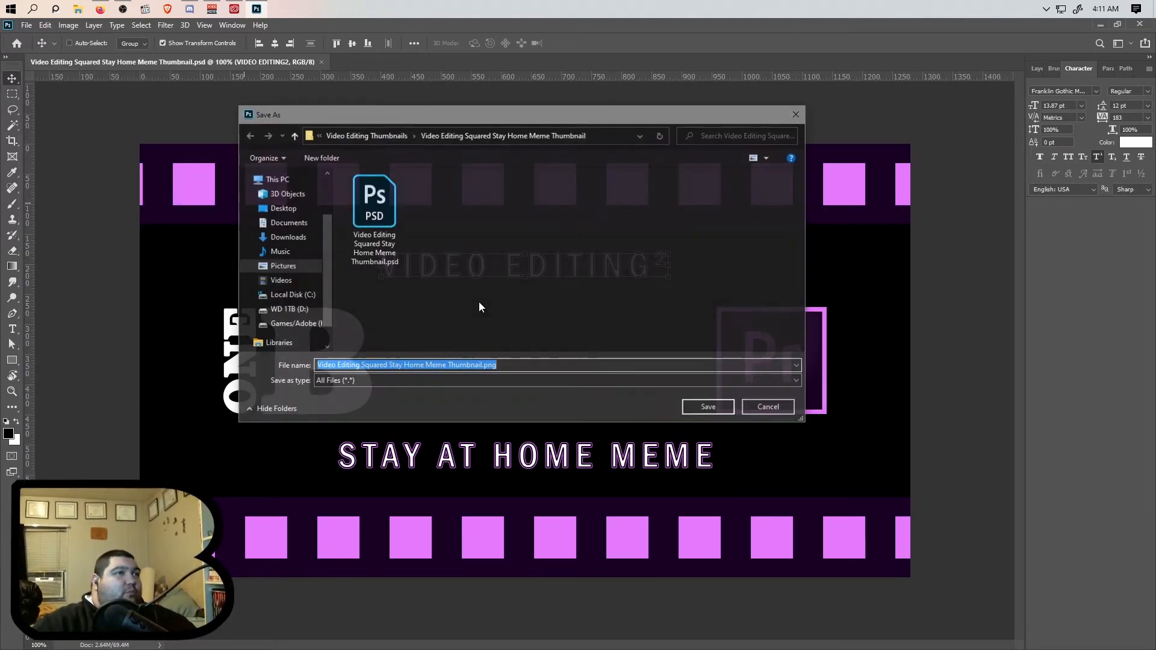
click(483, 365)
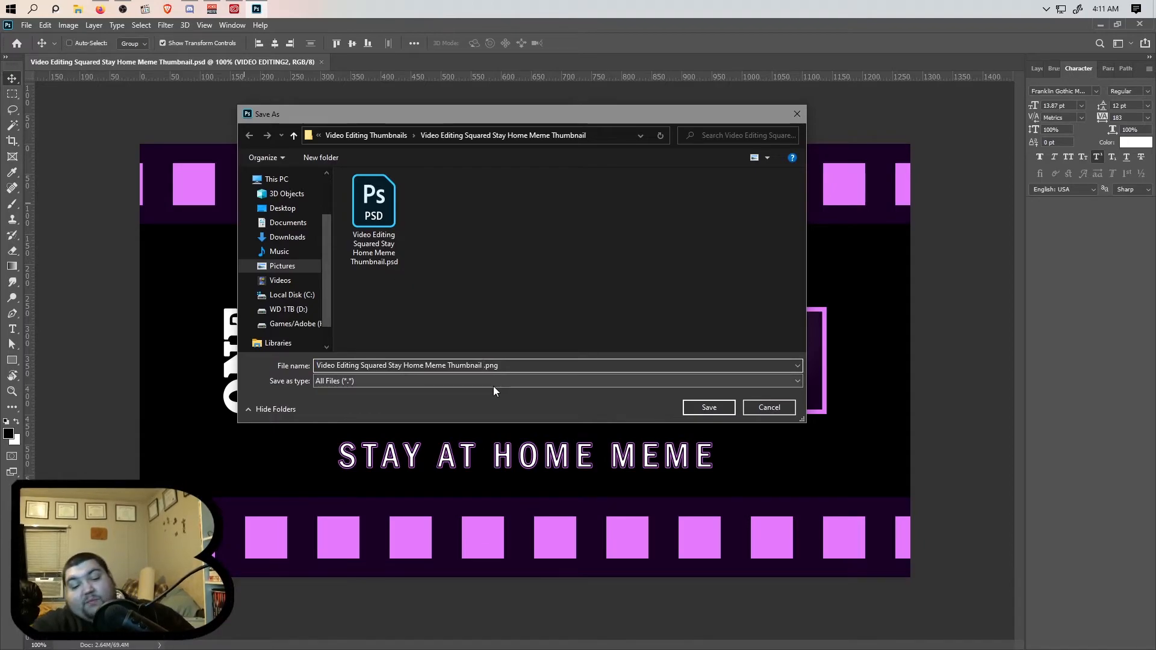
text(-v1)
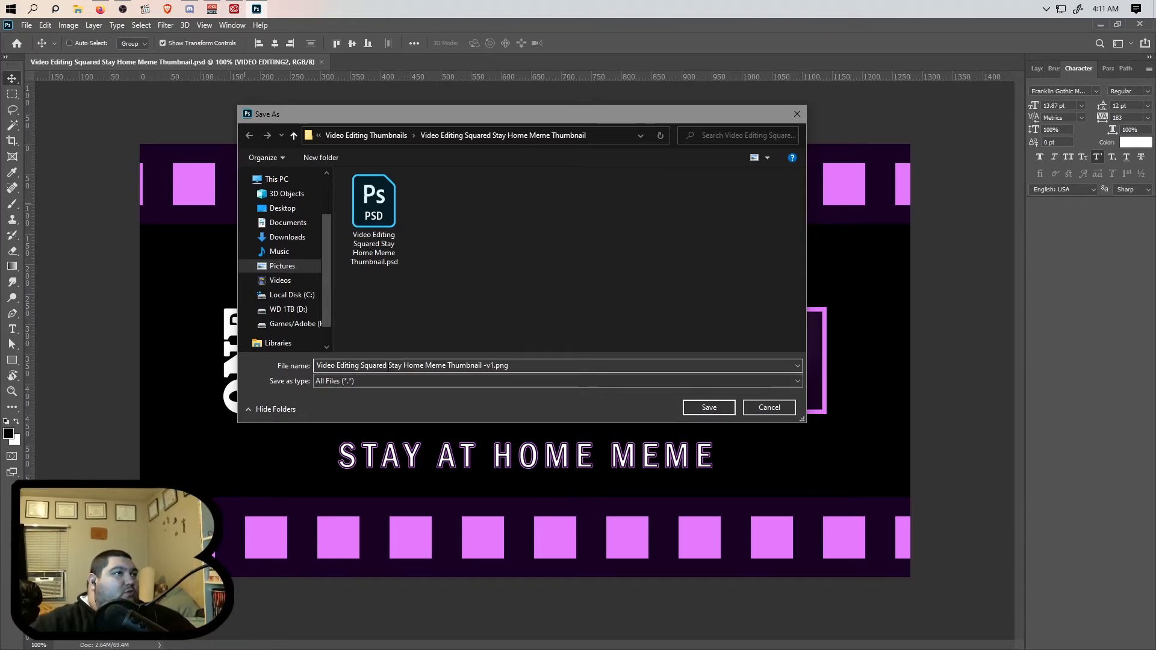
click(389, 366)
text(-)
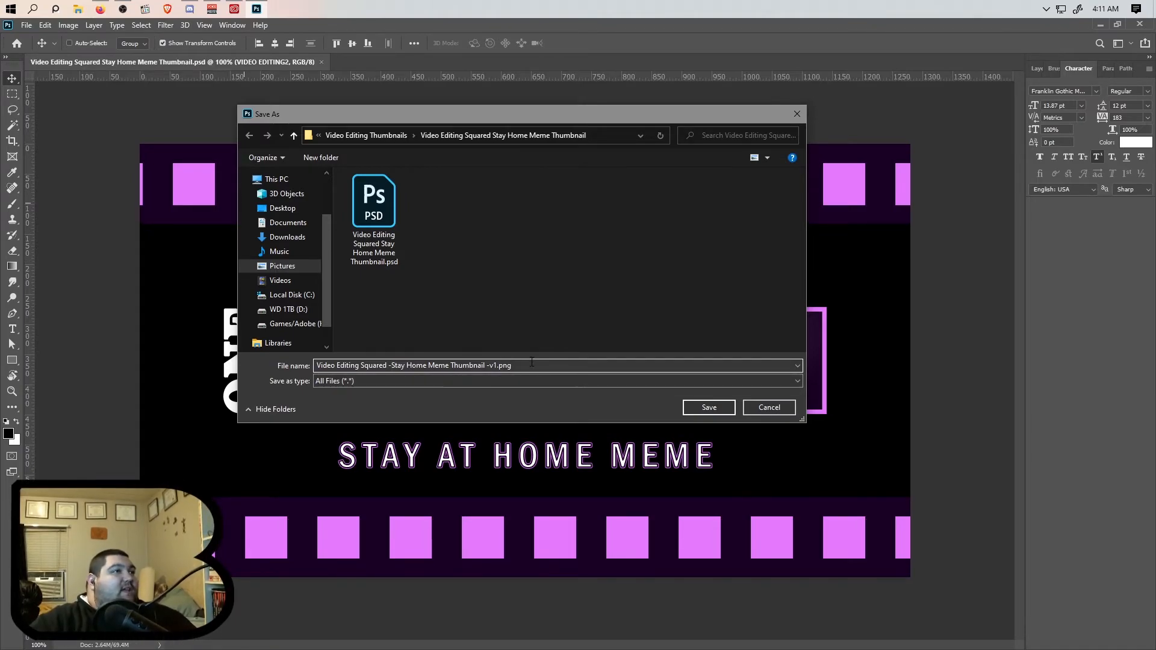
click(713, 405)
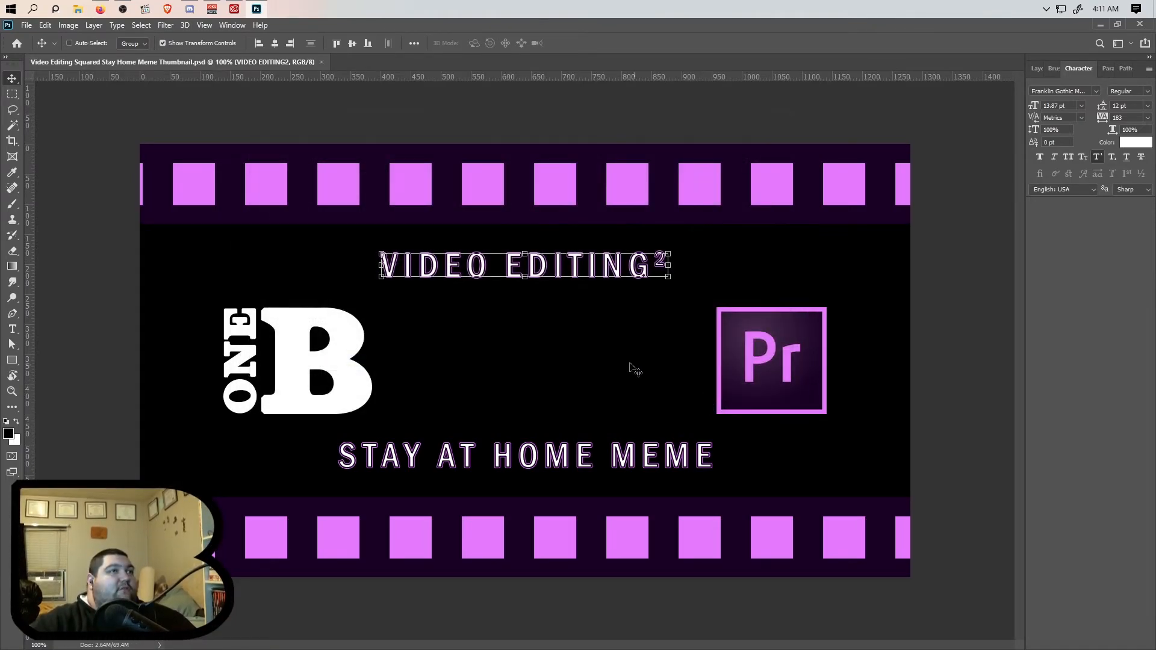